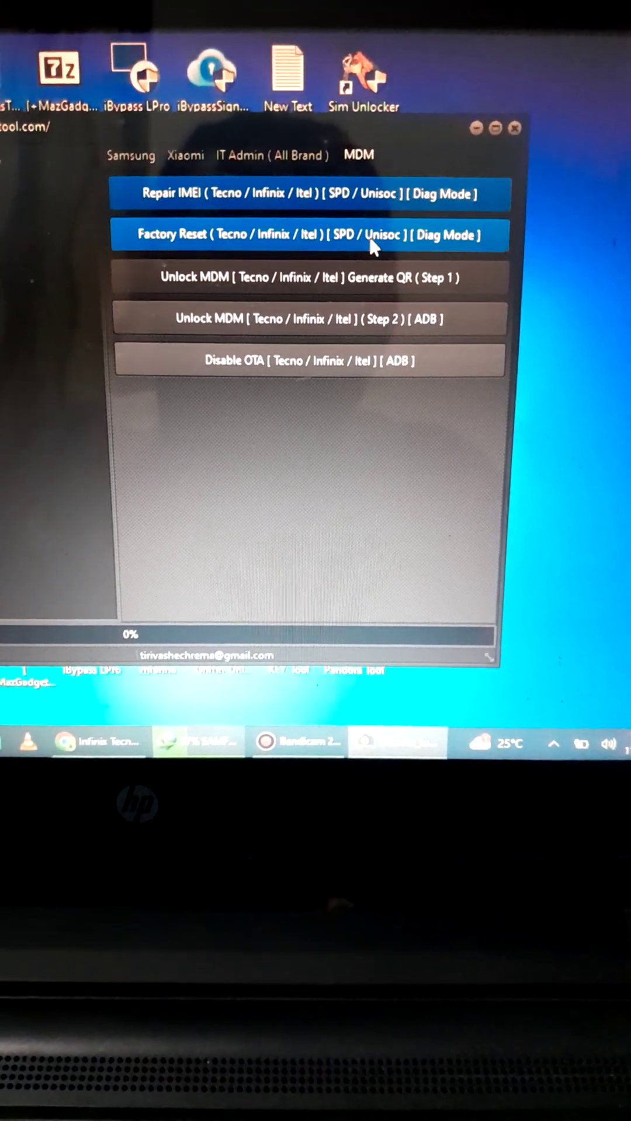
# Launch the Factory Reset for Tecno/Infinix/Itel (SPD/Unisoc, Diag Mode) from the MDM tab
pyautogui.click(342, 260)
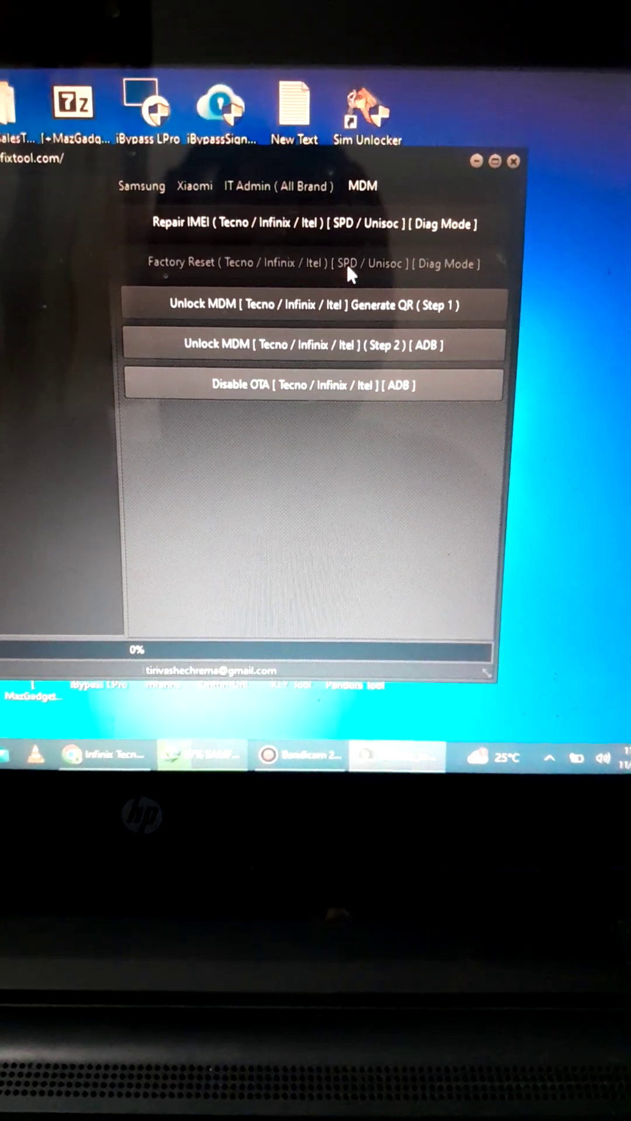